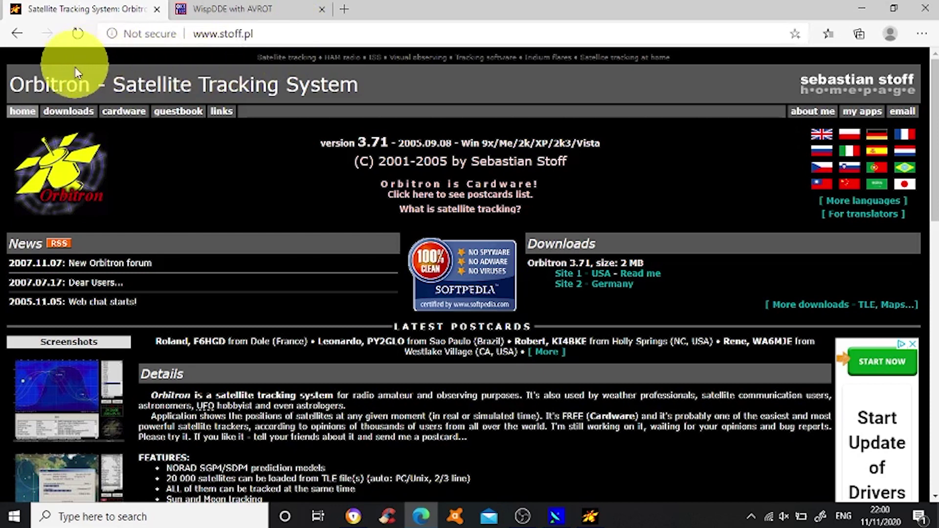
# Download the Orbitron 3.71 installer (orbitron.exe) from the Orbitron downloads page
pyautogui.click(70, 112)
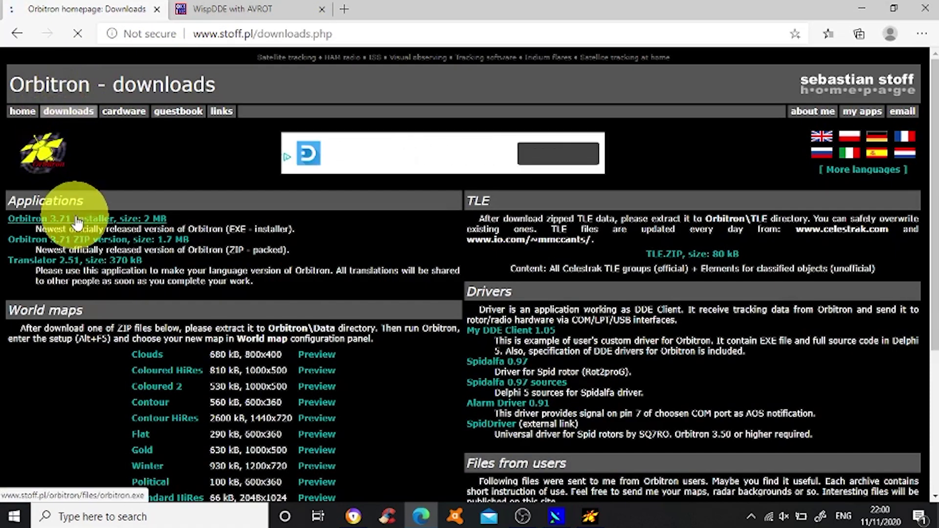
pyautogui.click(77, 222)
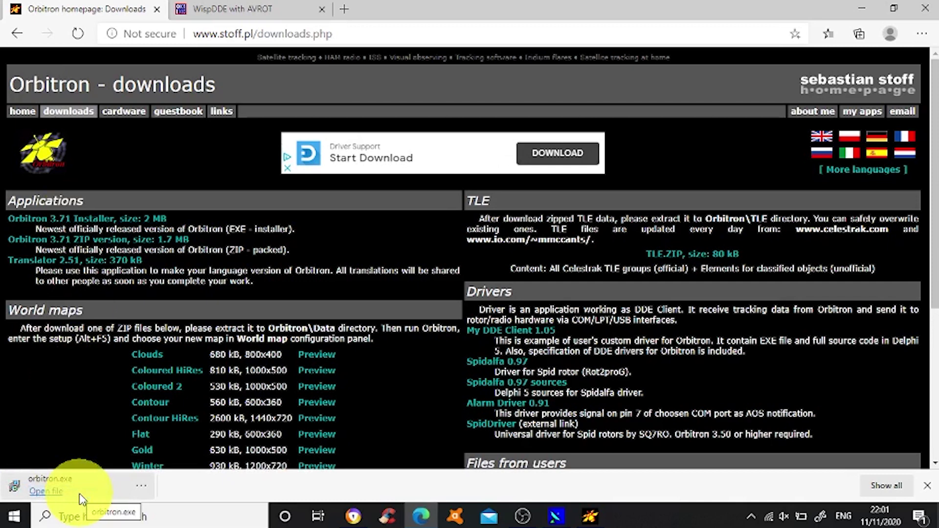
# Bring the newly installed Orbitron 3.71 window to the front
pyautogui.click(590, 518)
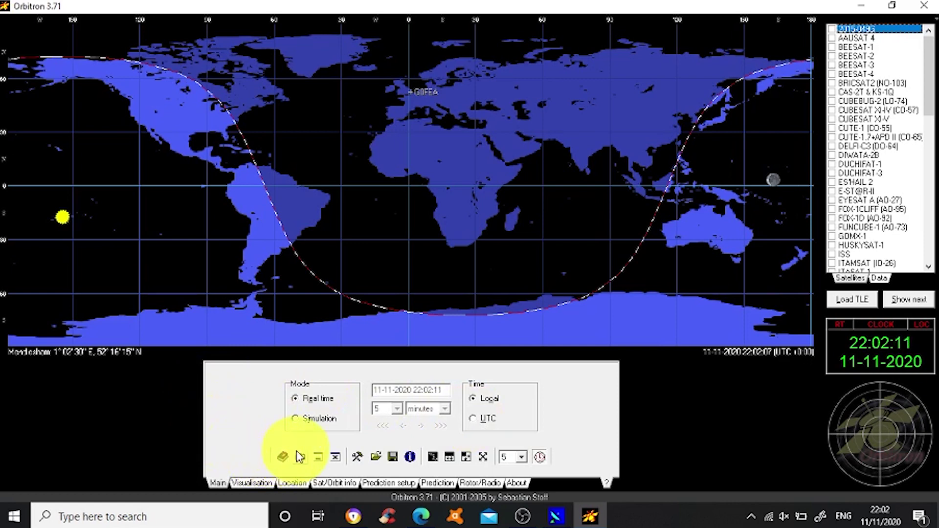
# Open Orbitron's Setup dialog on the General tab from the Main toolbar
pyautogui.click(358, 457)
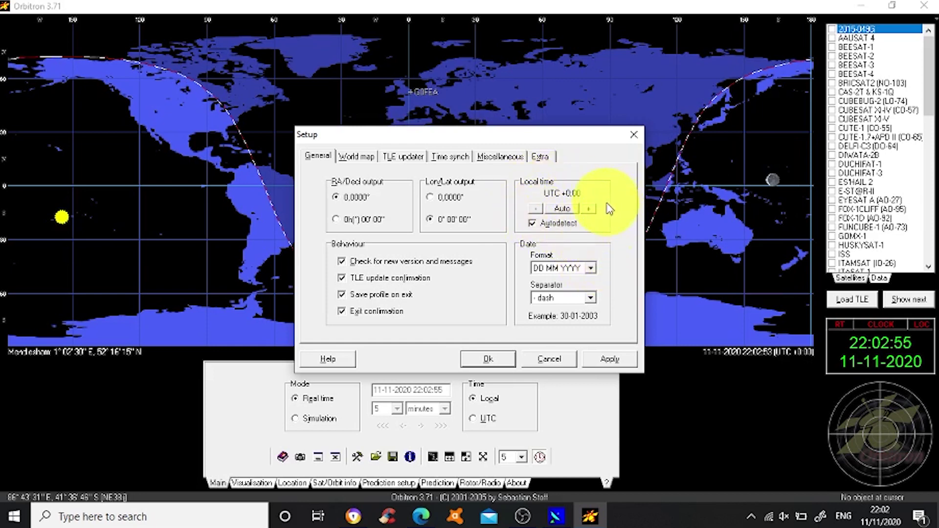
pyautogui.click(357, 156)
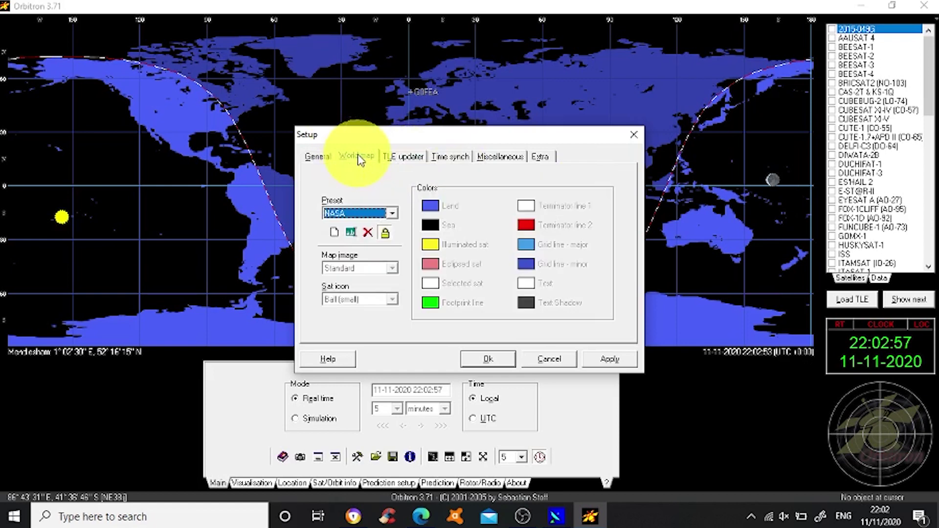
pyautogui.click(392, 213)
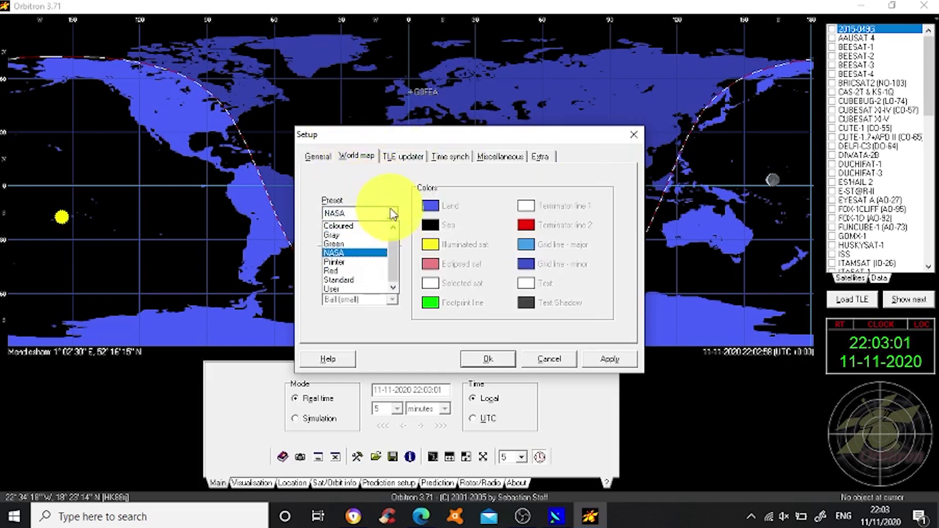
pyautogui.click(373, 226)
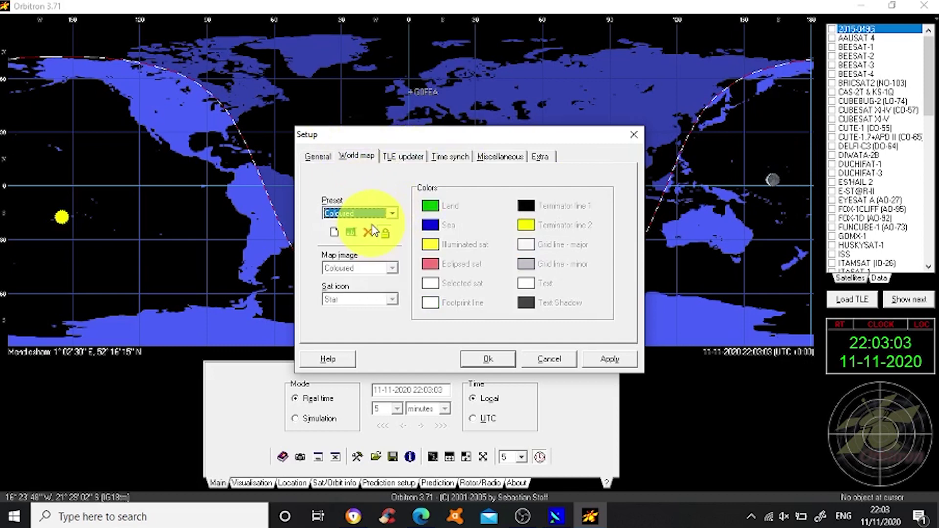
pyautogui.click(619, 360)
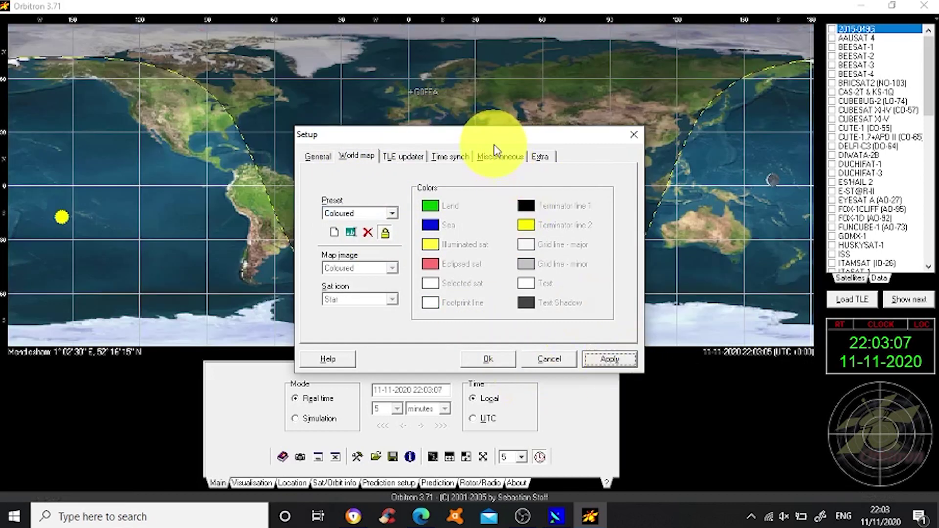
pyautogui.moveTo(494, 143); pyautogui.dragTo(780, 244)
pyautogui.click(677, 313)
pyautogui.click(666, 336)
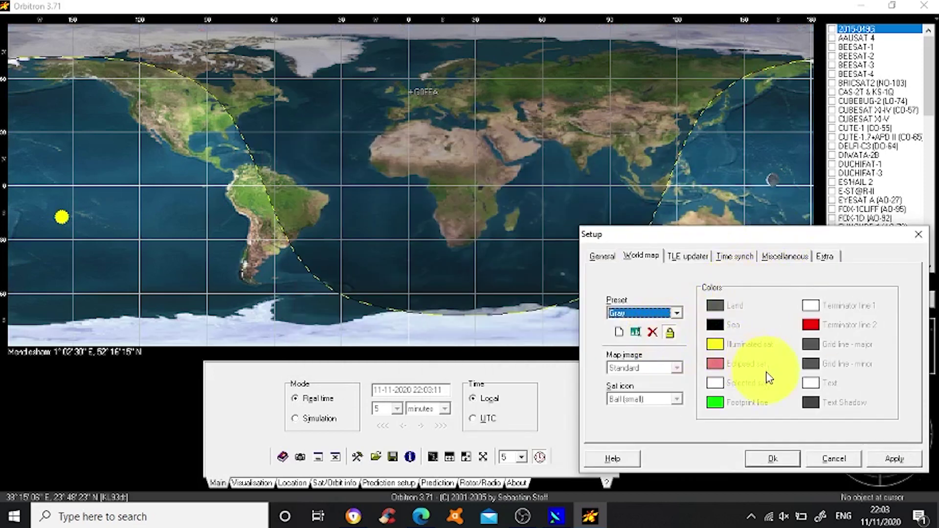
pyautogui.click(899, 460)
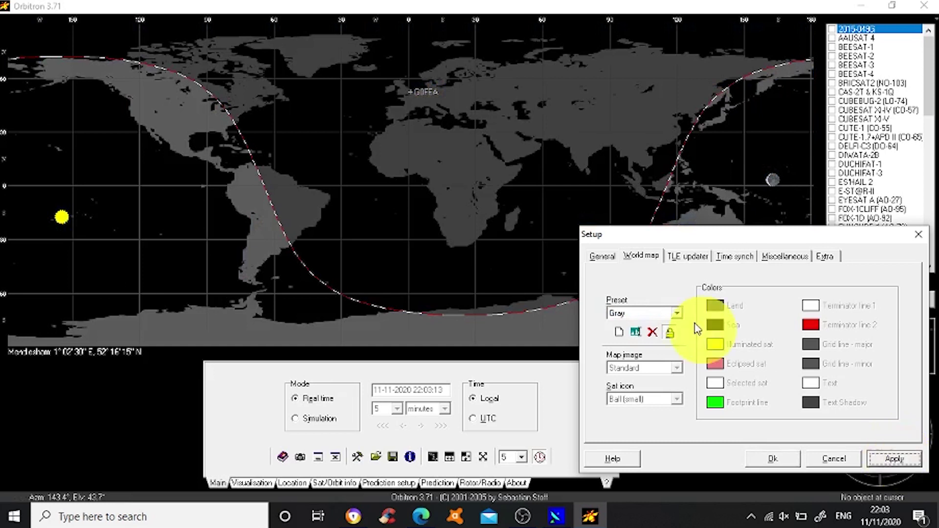
pyautogui.click(677, 313)
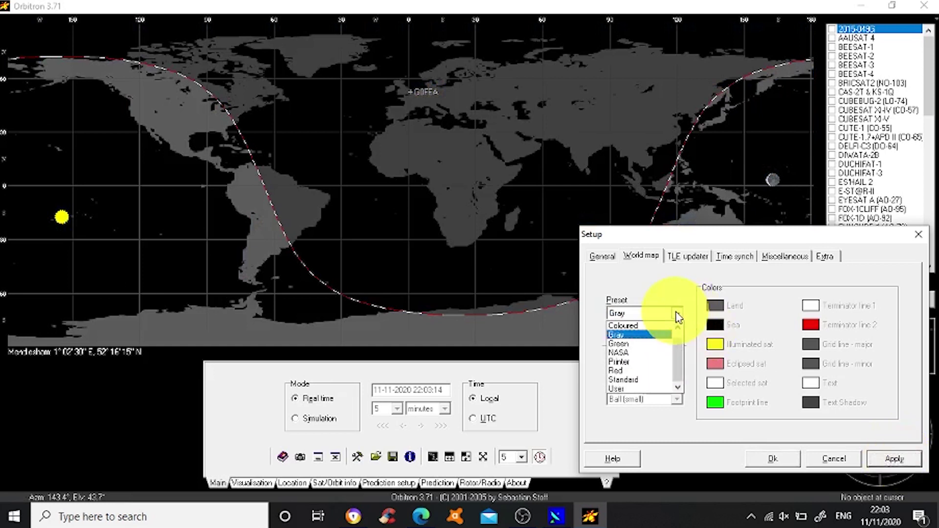
pyautogui.click(656, 344)
pyautogui.click(909, 459)
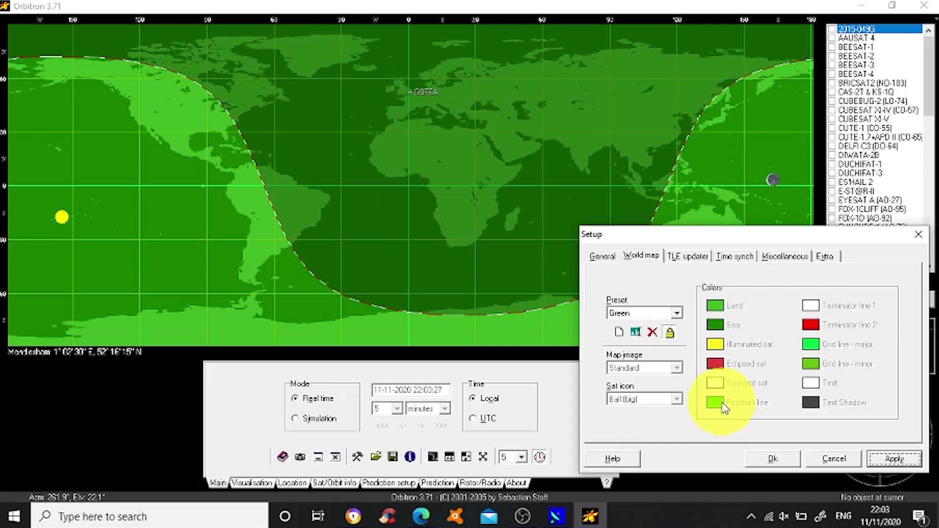
pyautogui.click(676, 313)
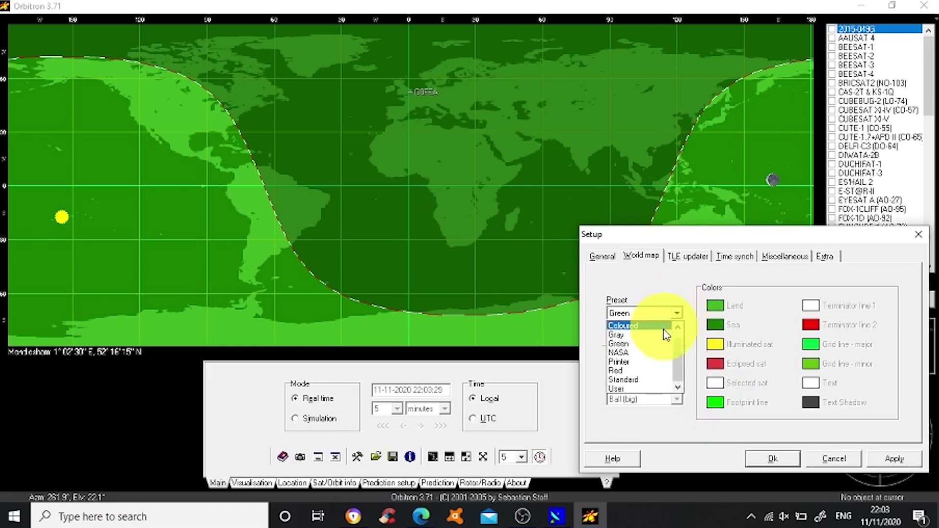
pyautogui.click(653, 371)
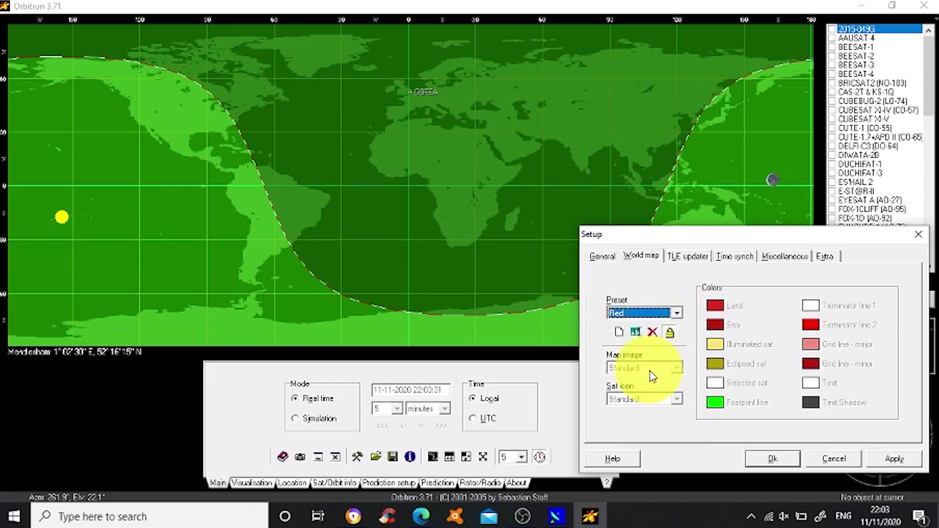
pyautogui.click(903, 459)
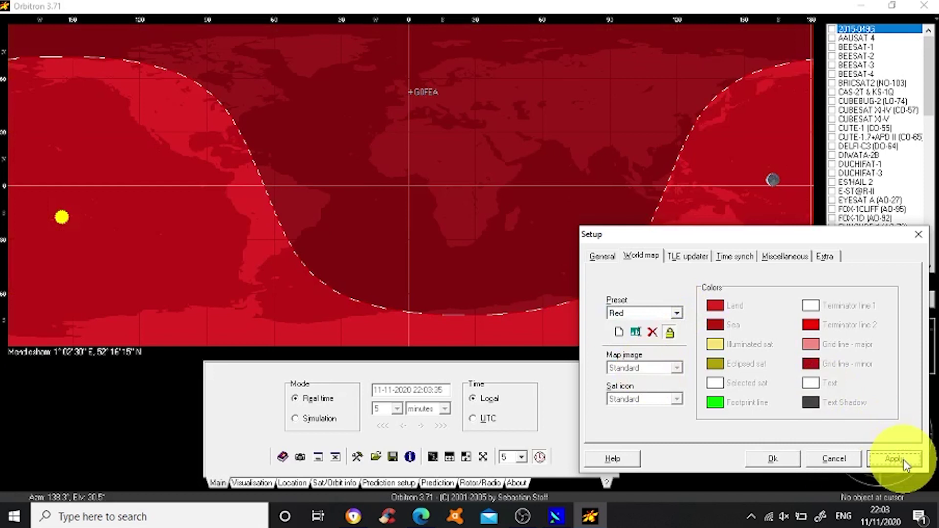
pyautogui.click(676, 313)
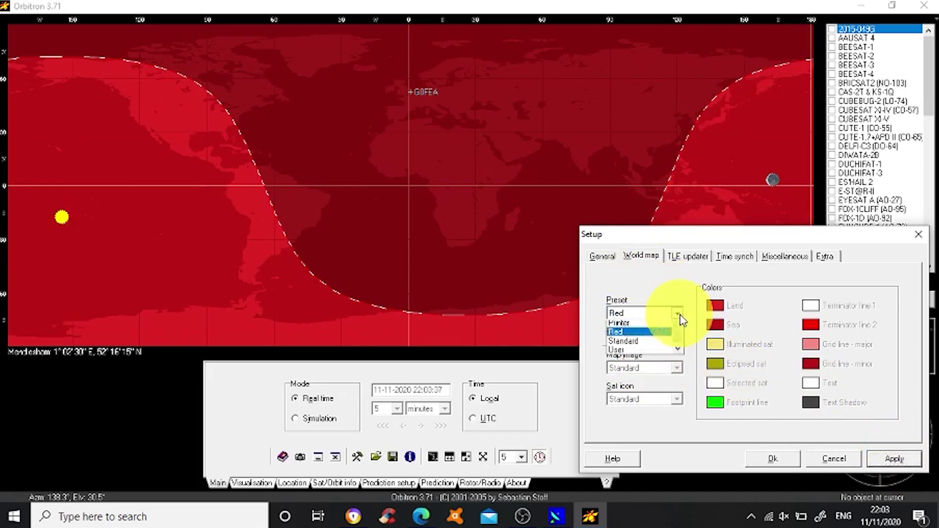
pyautogui.click(631, 353)
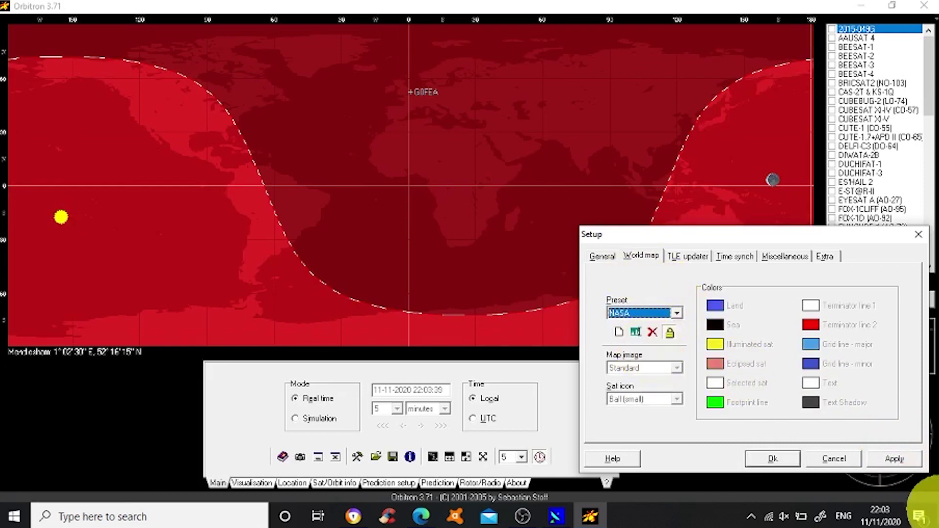
pyautogui.click(895, 458)
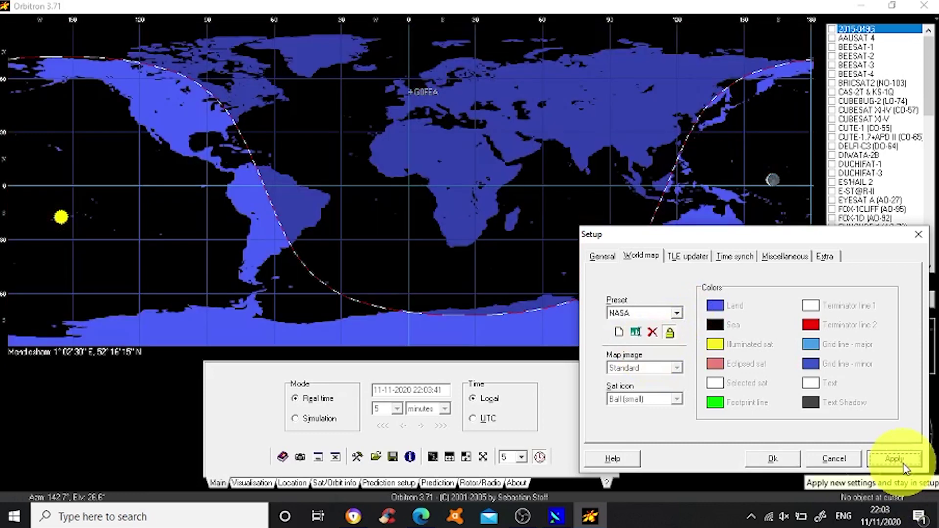
pyautogui.moveTo(817, 236); pyautogui.dragTo(553, 93)
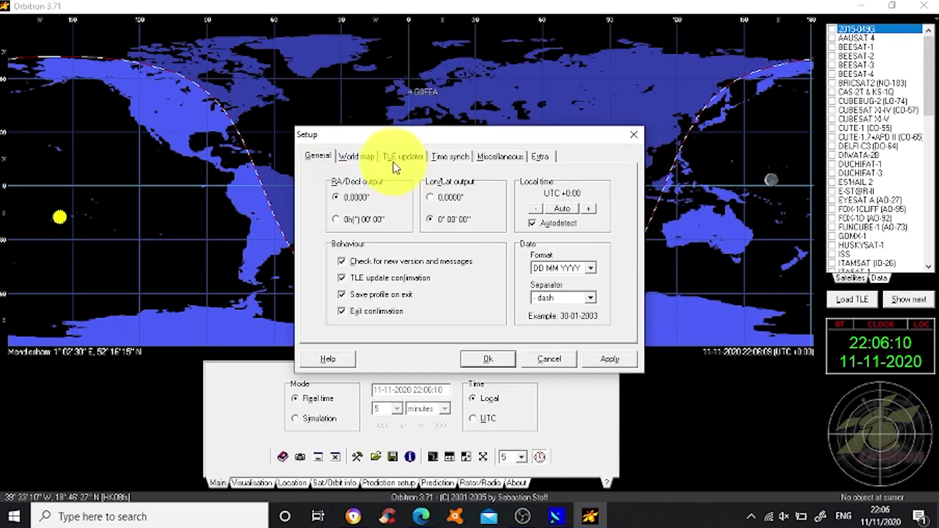
pyautogui.click(393, 157)
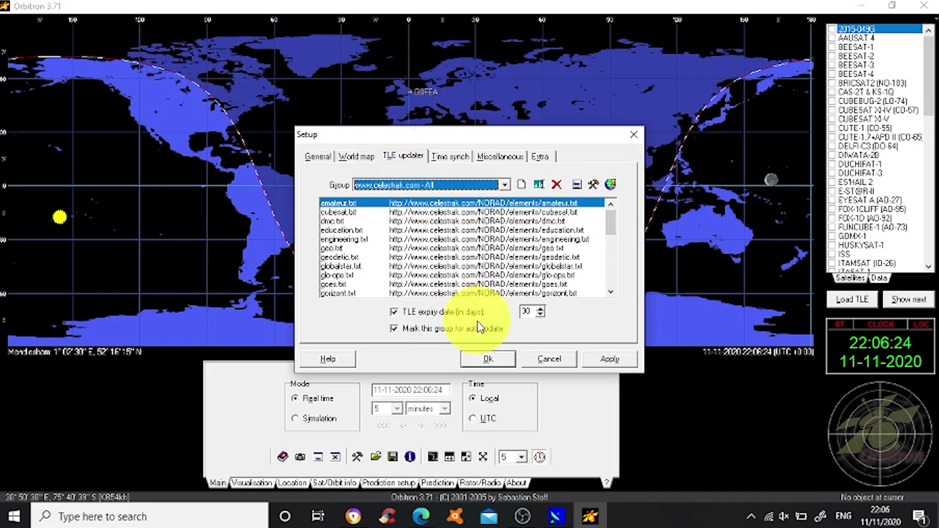
pyautogui.click(611, 184)
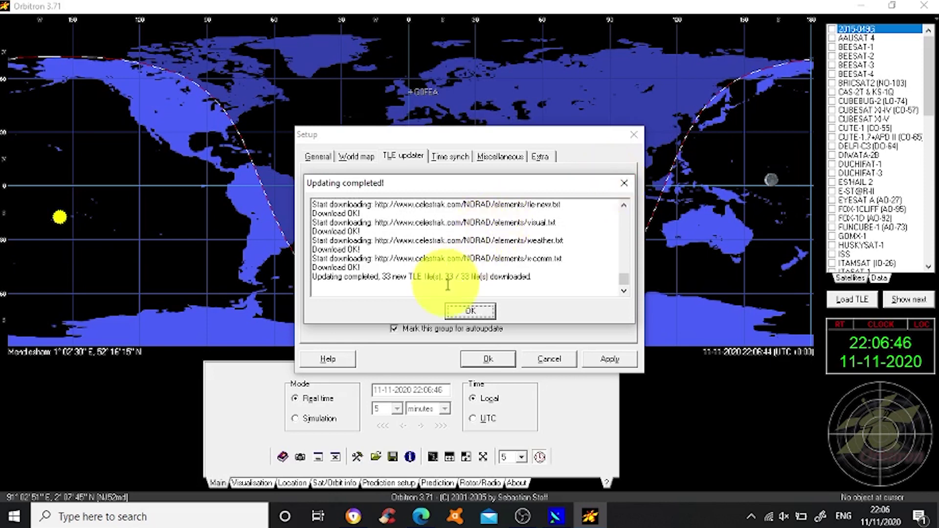
# Sync the PC clock with the current NTP server, then review the Miscellaneous settings
pyautogui.click(469, 311)
pyautogui.click(468, 158)
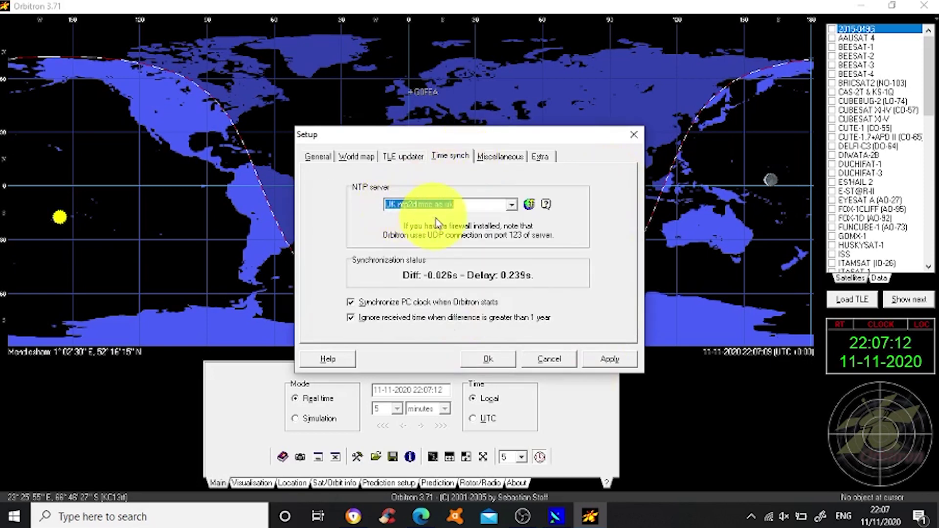
pyautogui.click(511, 205)
pyautogui.click(511, 207)
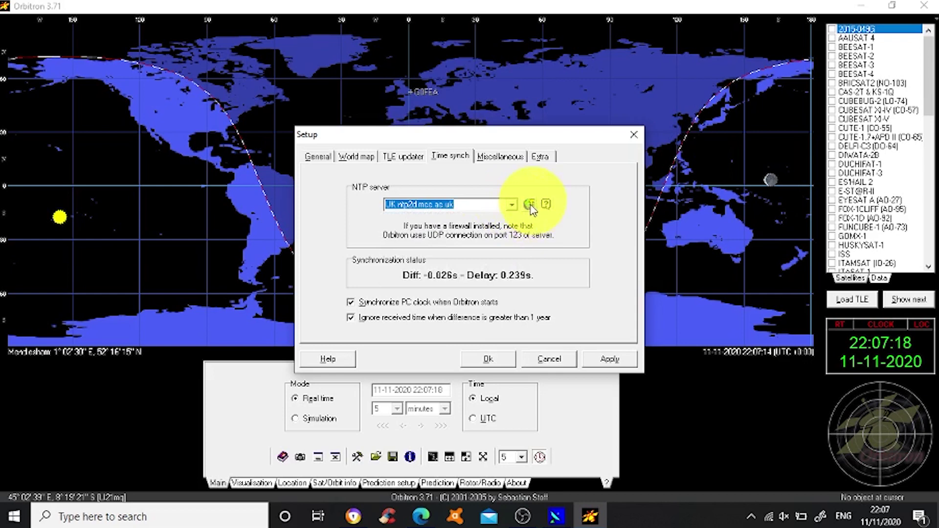
pyautogui.click(530, 207)
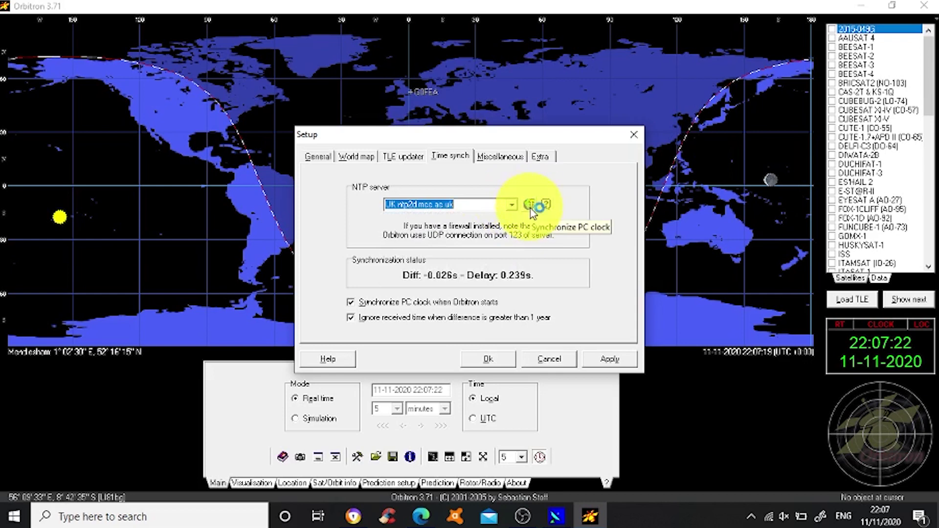
pyautogui.click(505, 160)
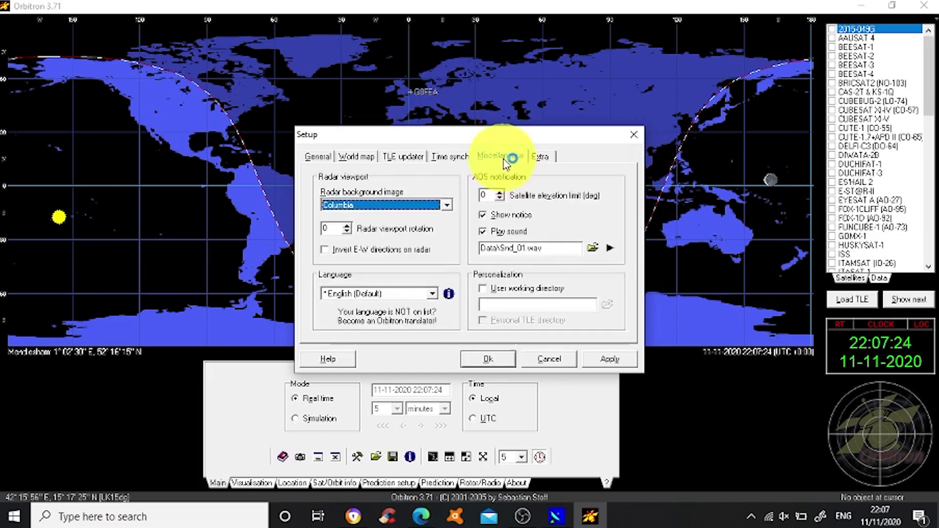
# Apply the Extra setup options and close Setup with Ok
pyautogui.click(542, 158)
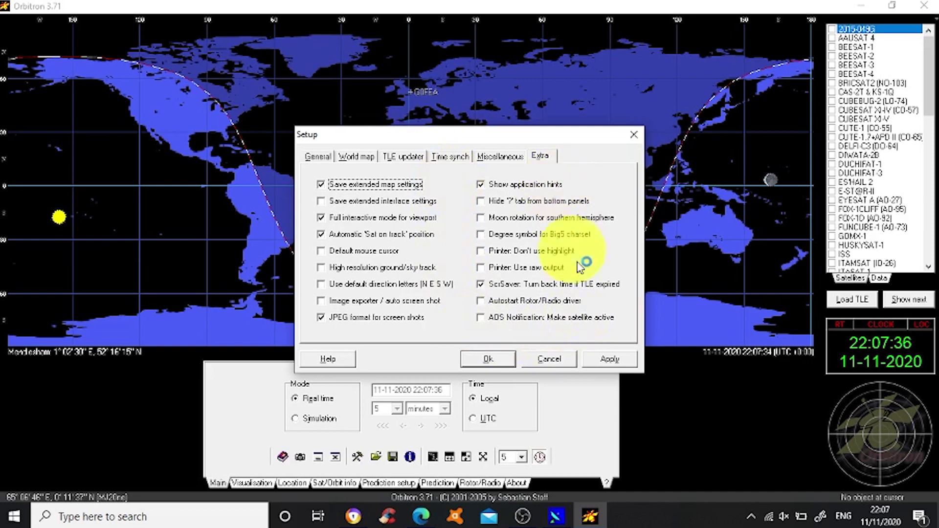
pyautogui.click(629, 360)
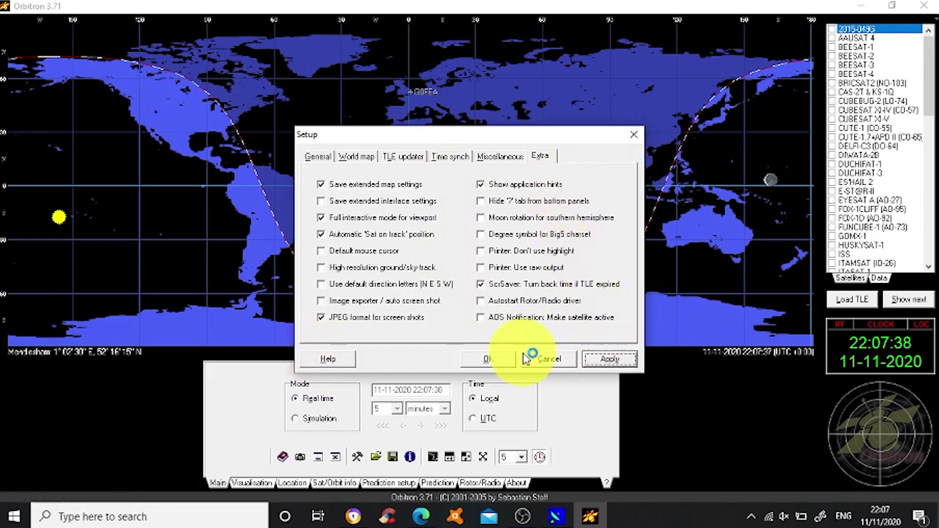
pyautogui.click(489, 359)
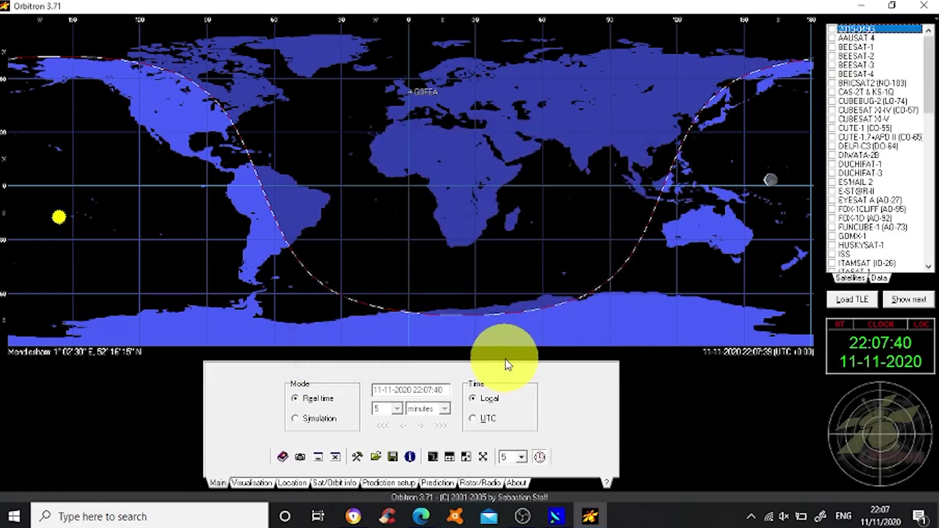
# Toggle the mini radar and map grid off and back on, then view the Mendlesham location details
pyautogui.click(252, 483)
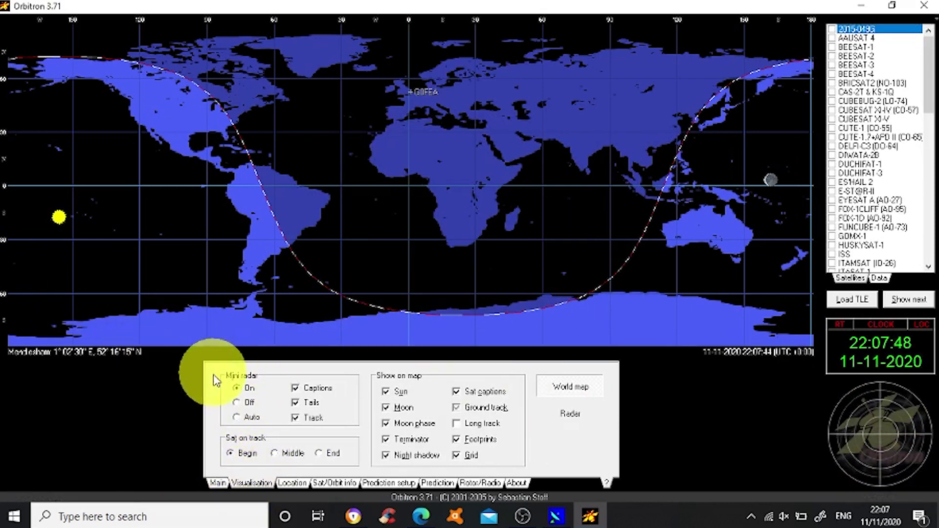
pyautogui.click(239, 402)
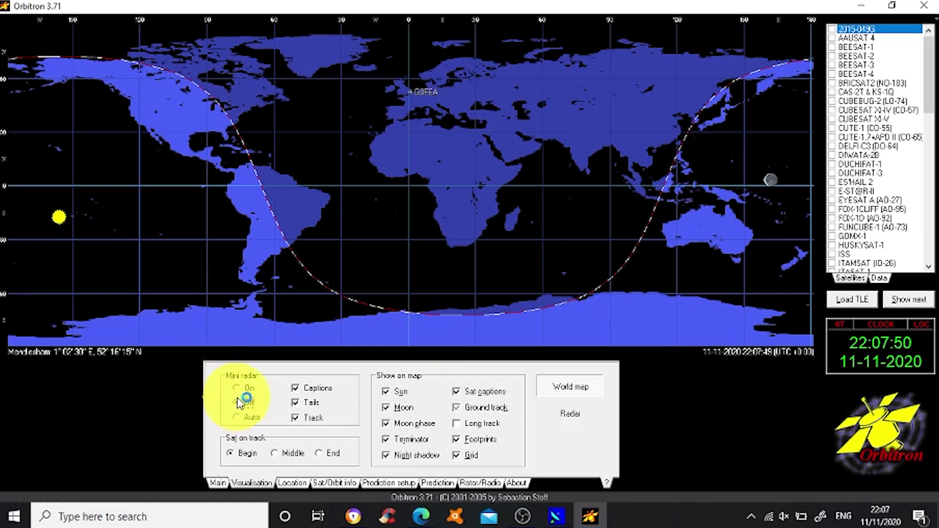
pyautogui.click(238, 390)
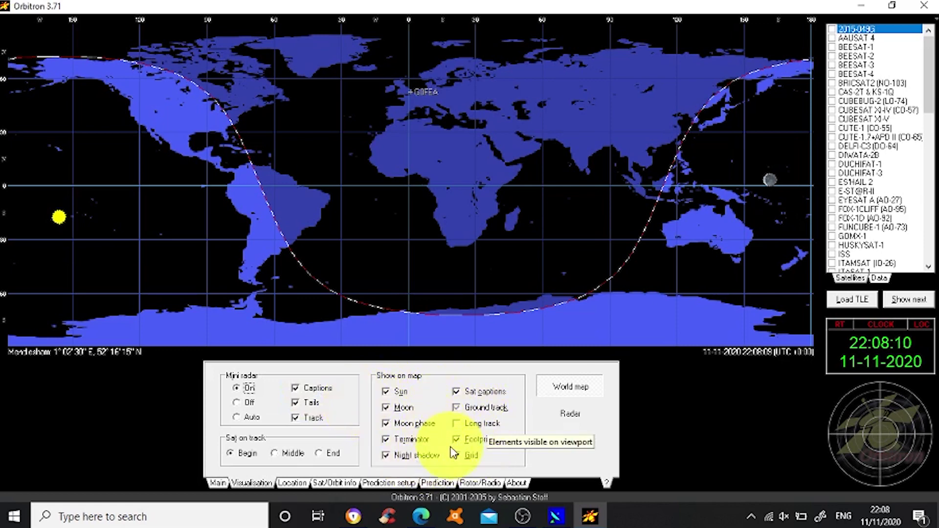
pyautogui.click(458, 464)
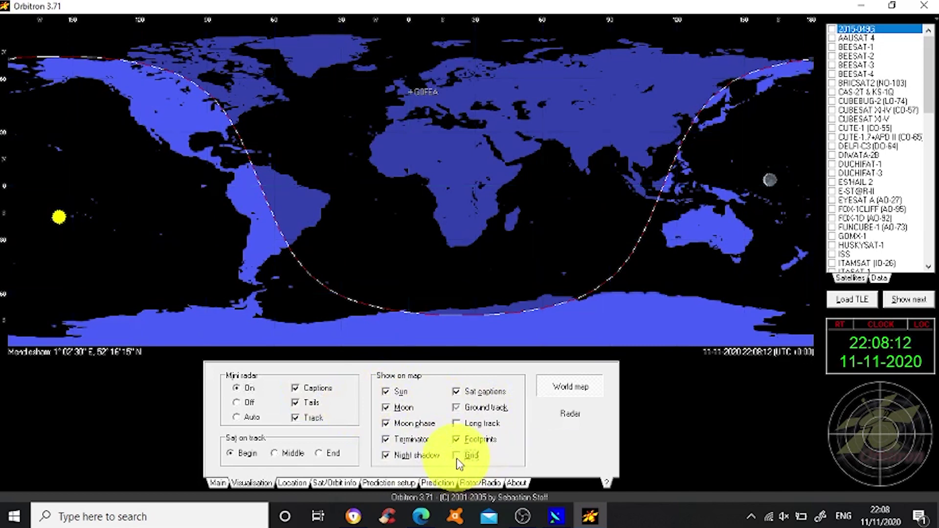
pyautogui.click(459, 462)
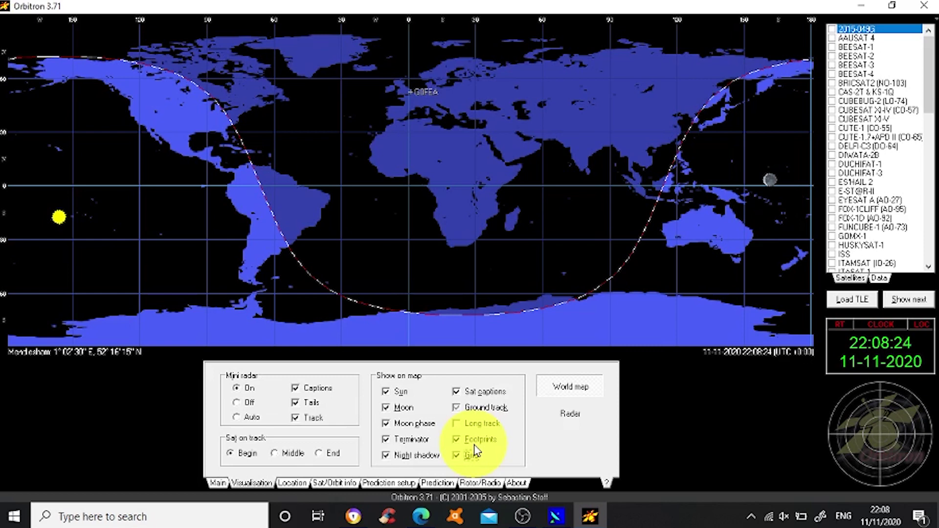
pyautogui.click(292, 483)
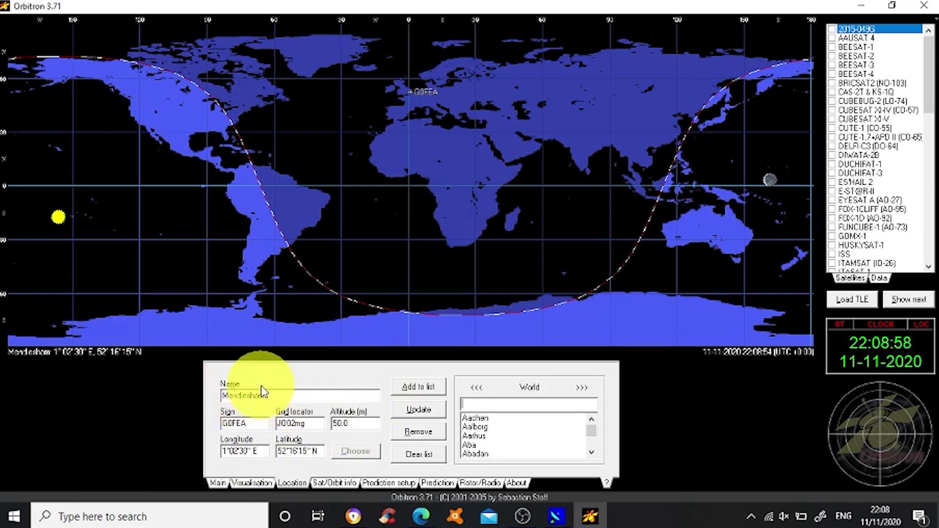
# Scroll through the World city list, then view orbit data for satellite 2015-049G (NORAD 40905)
pyautogui.click(595, 455)
pyautogui.click(595, 455)
pyautogui.click(595, 455)
pyautogui.click(595, 455)
pyautogui.click(594, 455)
pyautogui.click(594, 455)
pyautogui.click(595, 455)
pyautogui.click(595, 455)
pyautogui.click(595, 455)
pyautogui.click(594, 455)
pyautogui.click(594, 455)
pyautogui.click(594, 455)
pyautogui.click(594, 455)
pyautogui.click(594, 455)
pyautogui.click(595, 455)
pyautogui.click(594, 455)
pyautogui.click(595, 455)
pyautogui.click(594, 454)
pyautogui.click(595, 455)
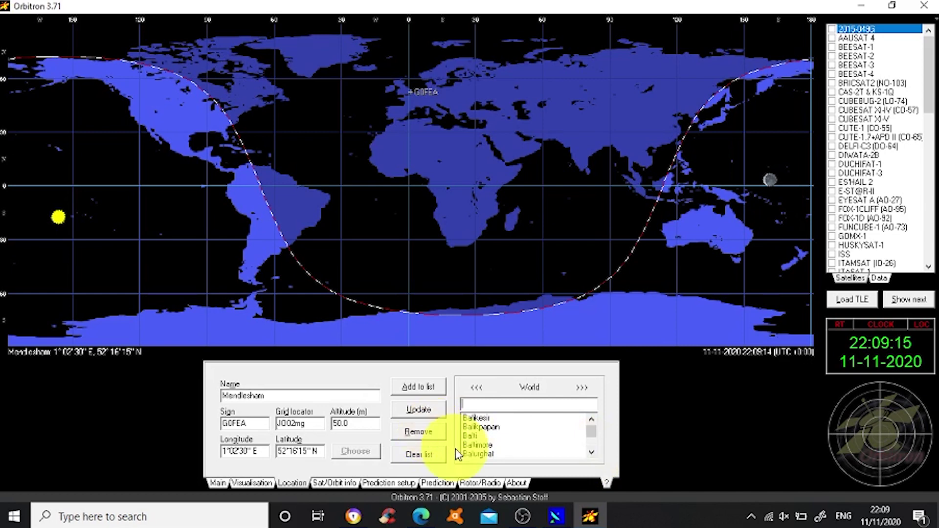
pyautogui.click(349, 484)
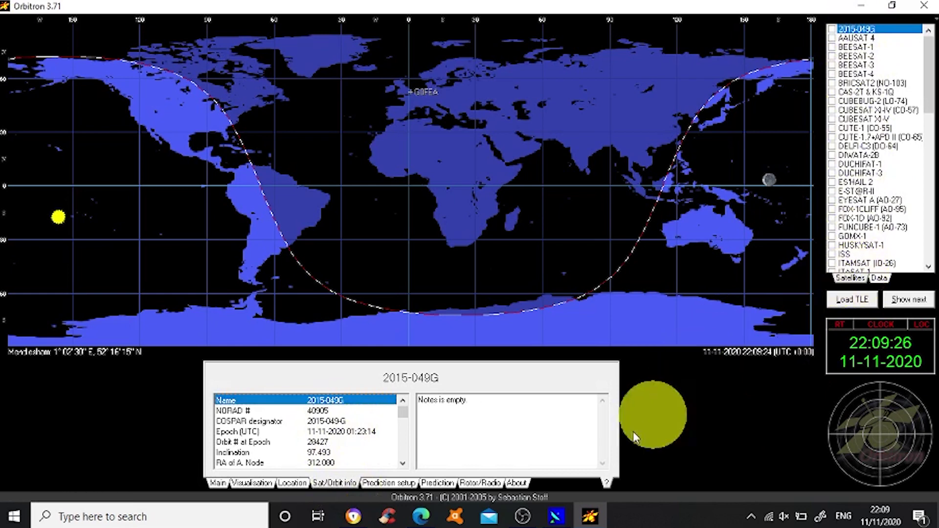
# Look over the Prediction setup and Prediction tabs, then show the Rotor/Radio page with the WispDDE driver
pyautogui.click(404, 483)
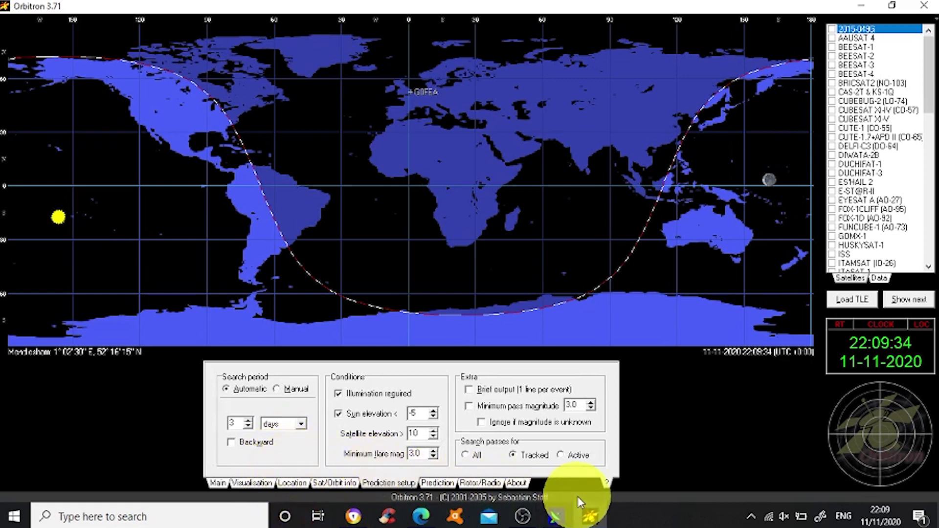
pyautogui.click(444, 483)
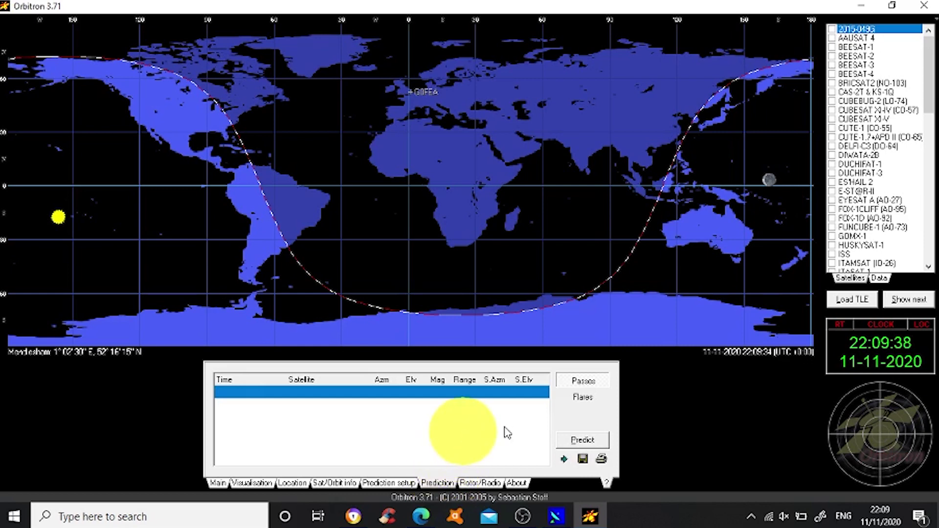
pyautogui.click(882, 197)
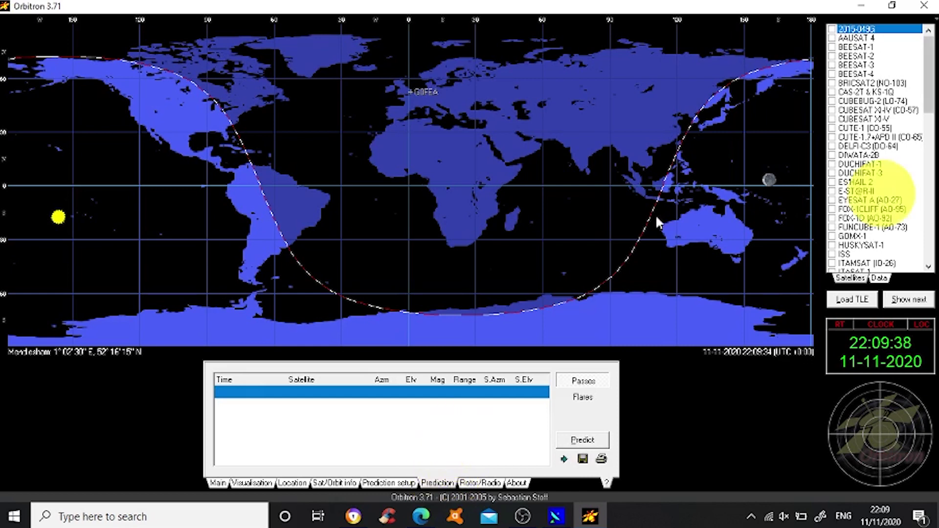
pyautogui.click(421, 351)
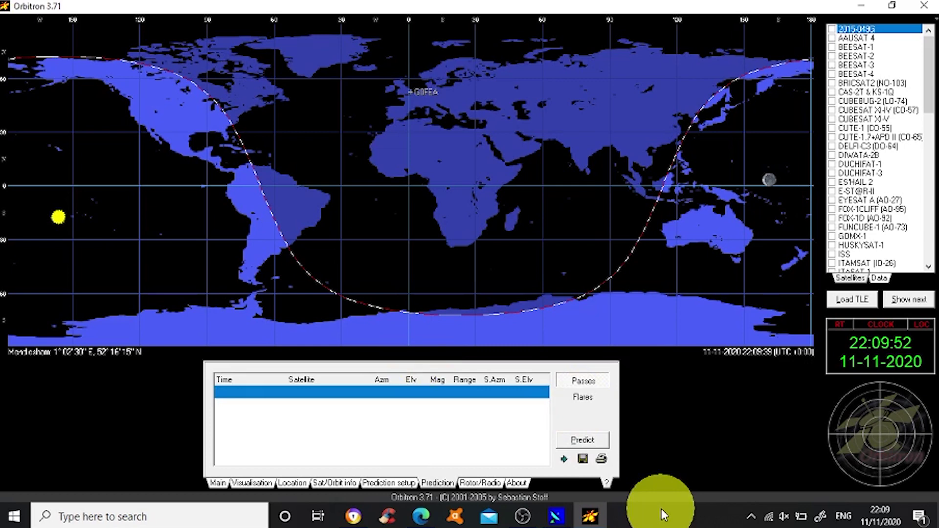
pyautogui.click(489, 483)
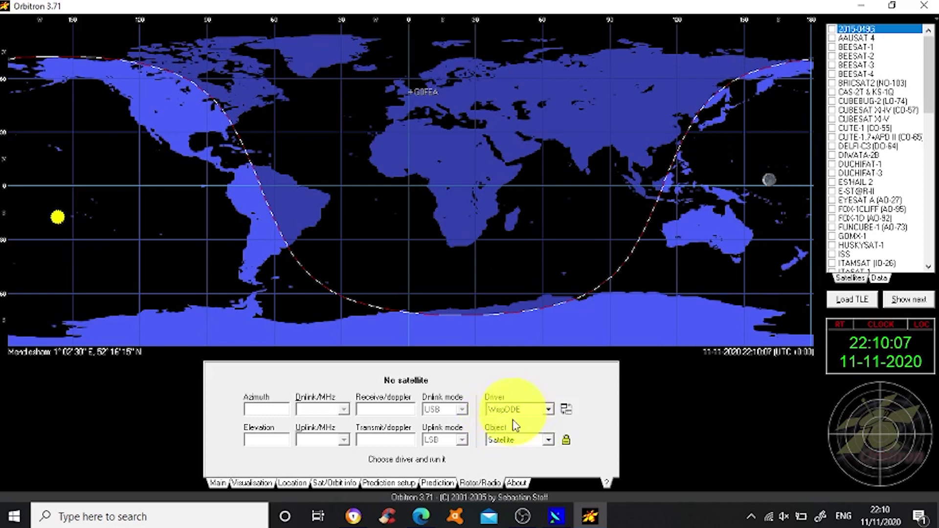
# Run the WispDDE driver to launch the WiSP DDE client window
pyautogui.click(557, 517)
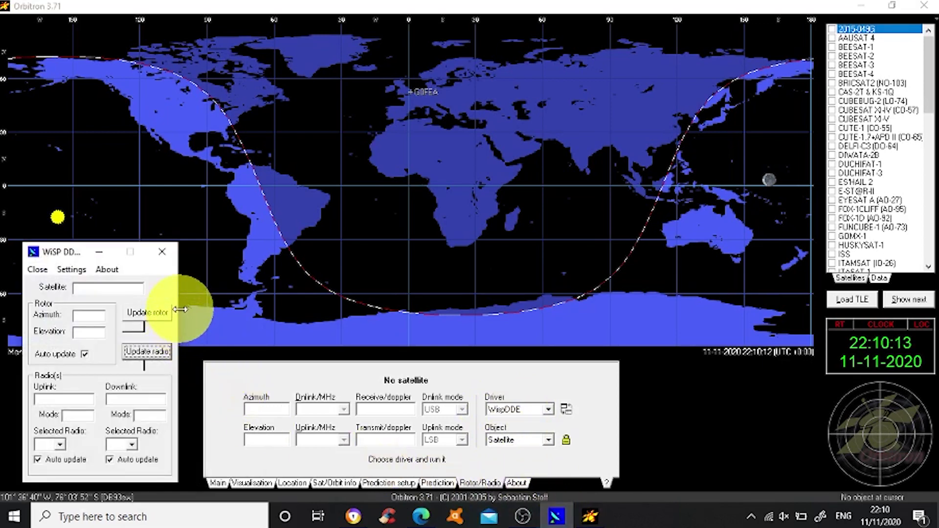
# Configure WiSP DDE radio 1 as FT-817, COM12, 38400 baud, save it, and close Radio Settings
pyautogui.click(71, 270)
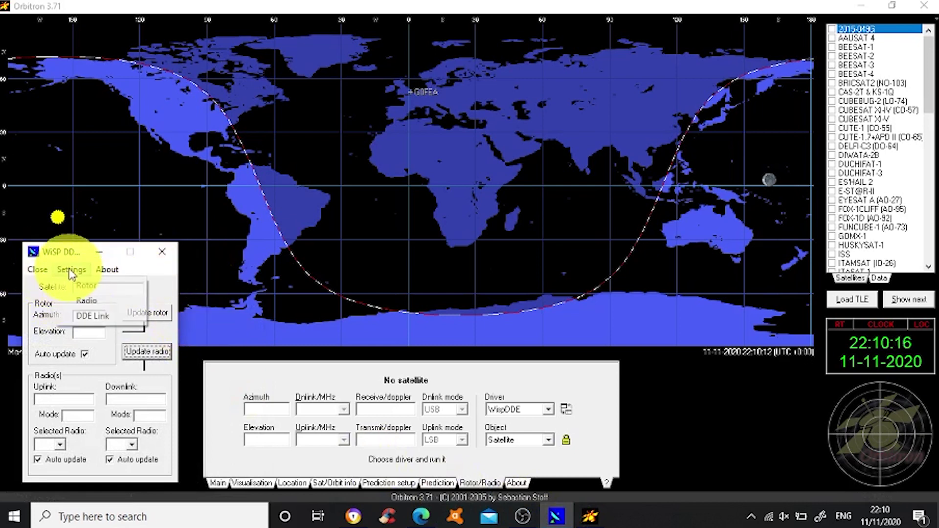
pyautogui.click(81, 305)
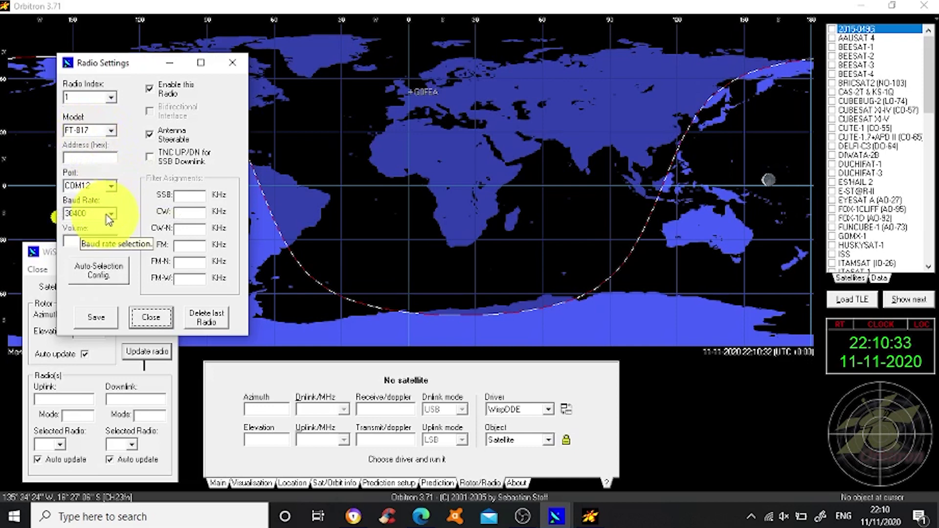
pyautogui.click(97, 317)
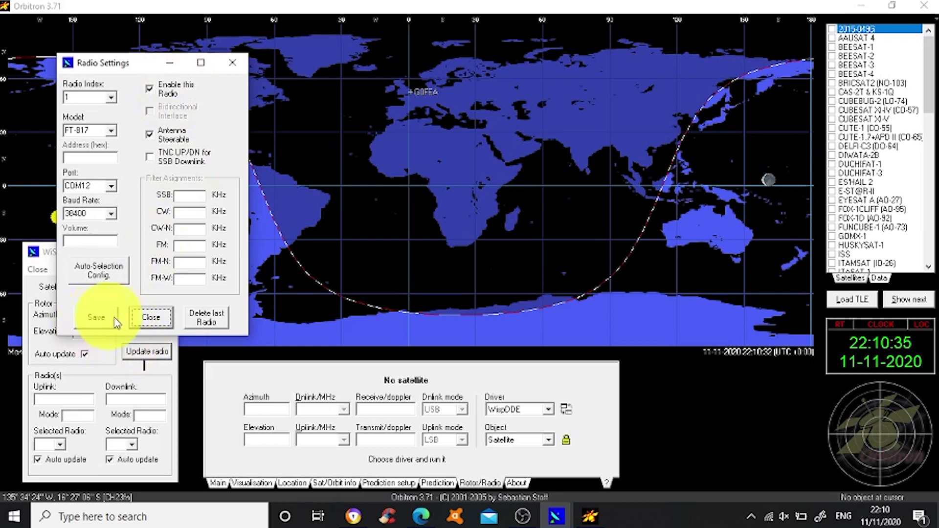
pyautogui.click(149, 318)
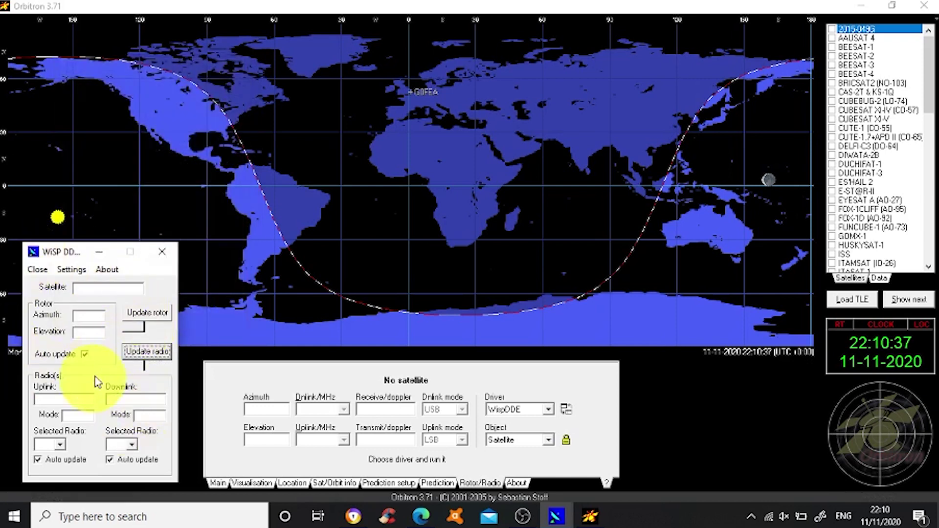